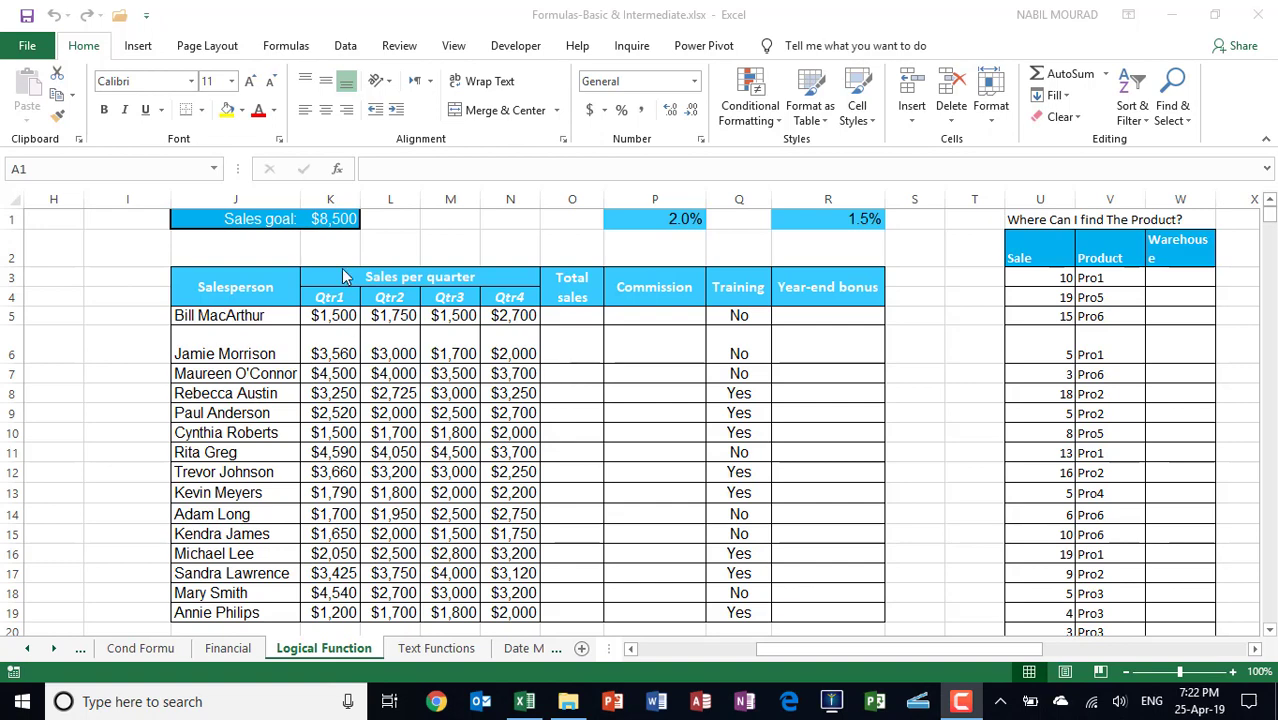
- Review the sheet's quarterly sales columns, the K1 sales goal and the 2.0% rate in P1
left_click(240, 196)
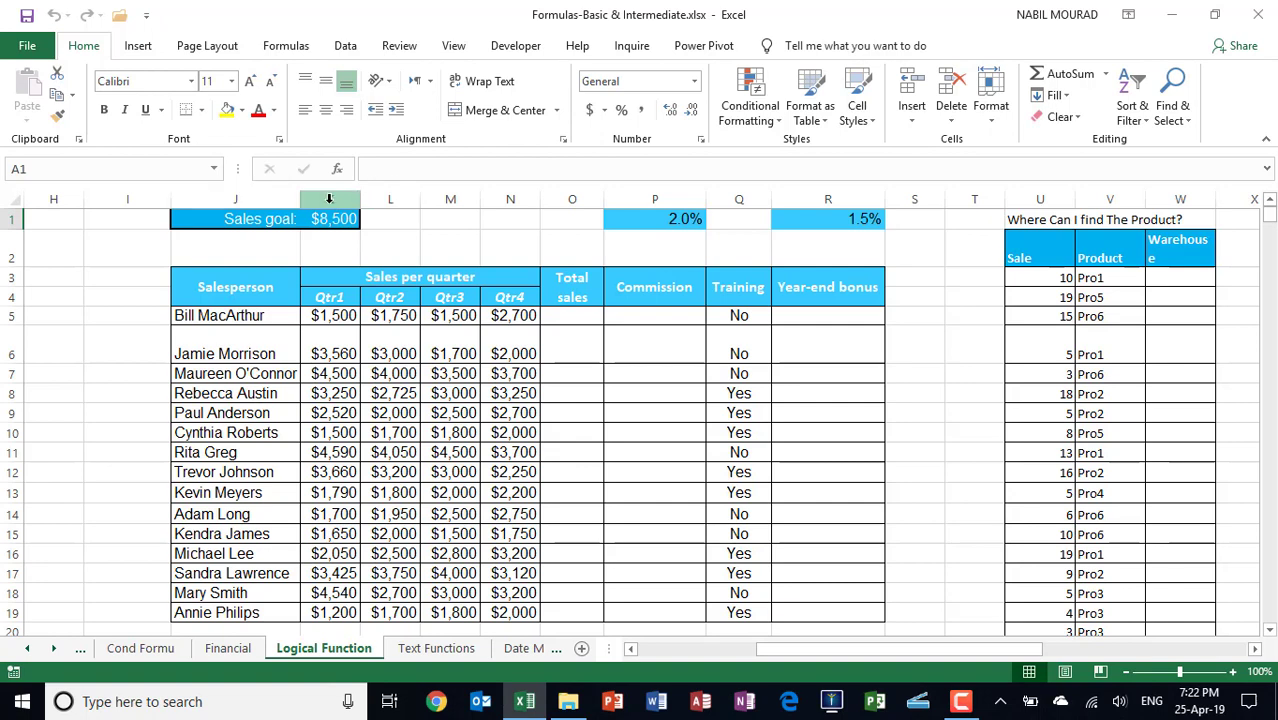
left_click_drag(329, 199, 500, 199)
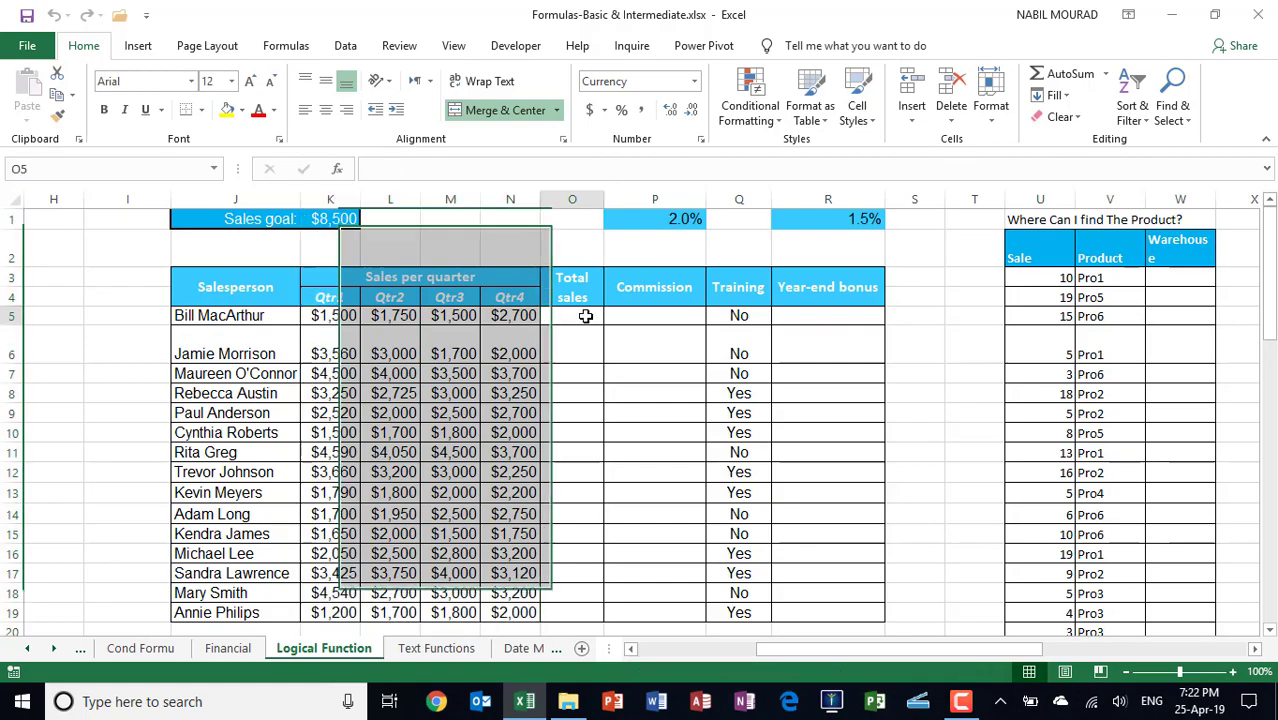
left_click(576, 316)
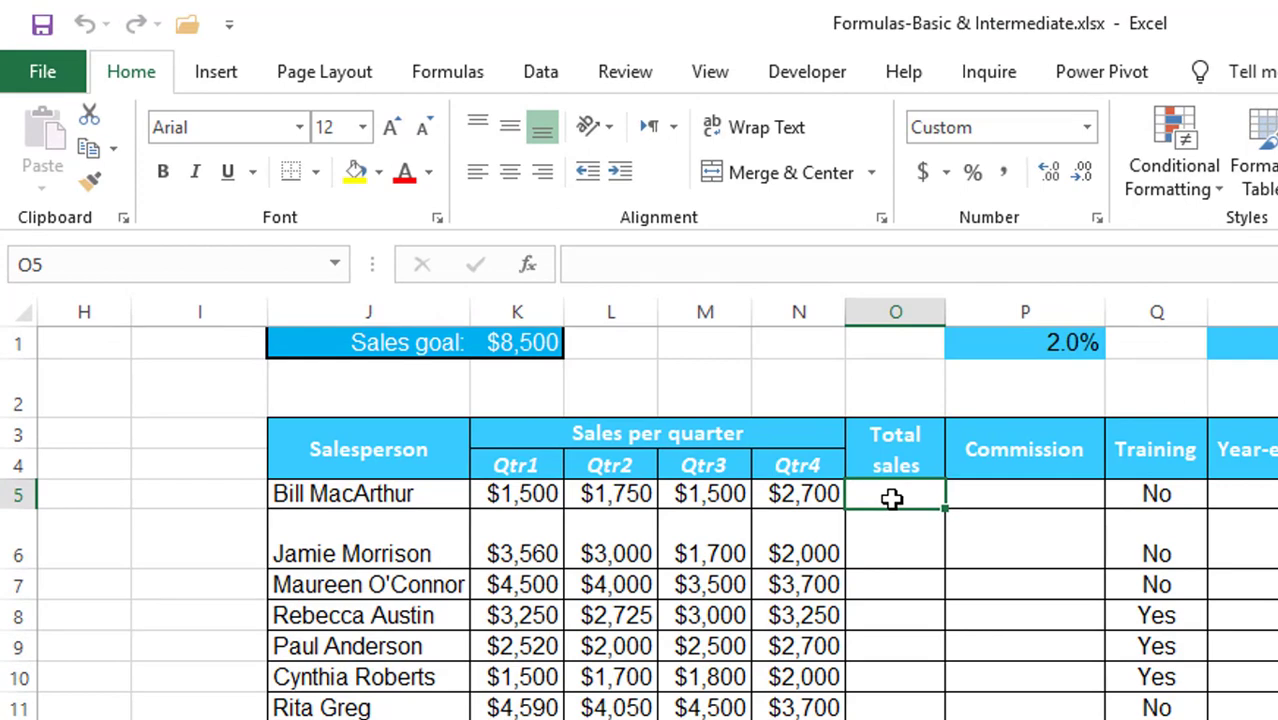
left_click(520, 342)
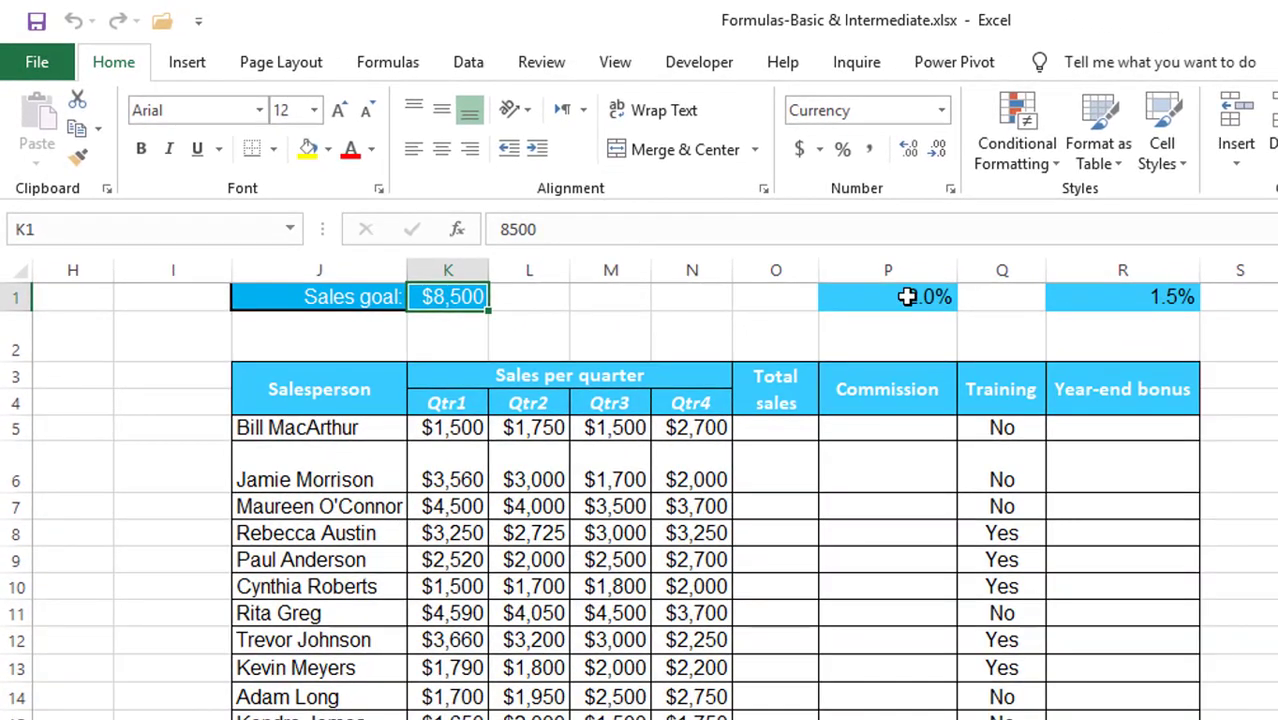
left_click(960, 317)
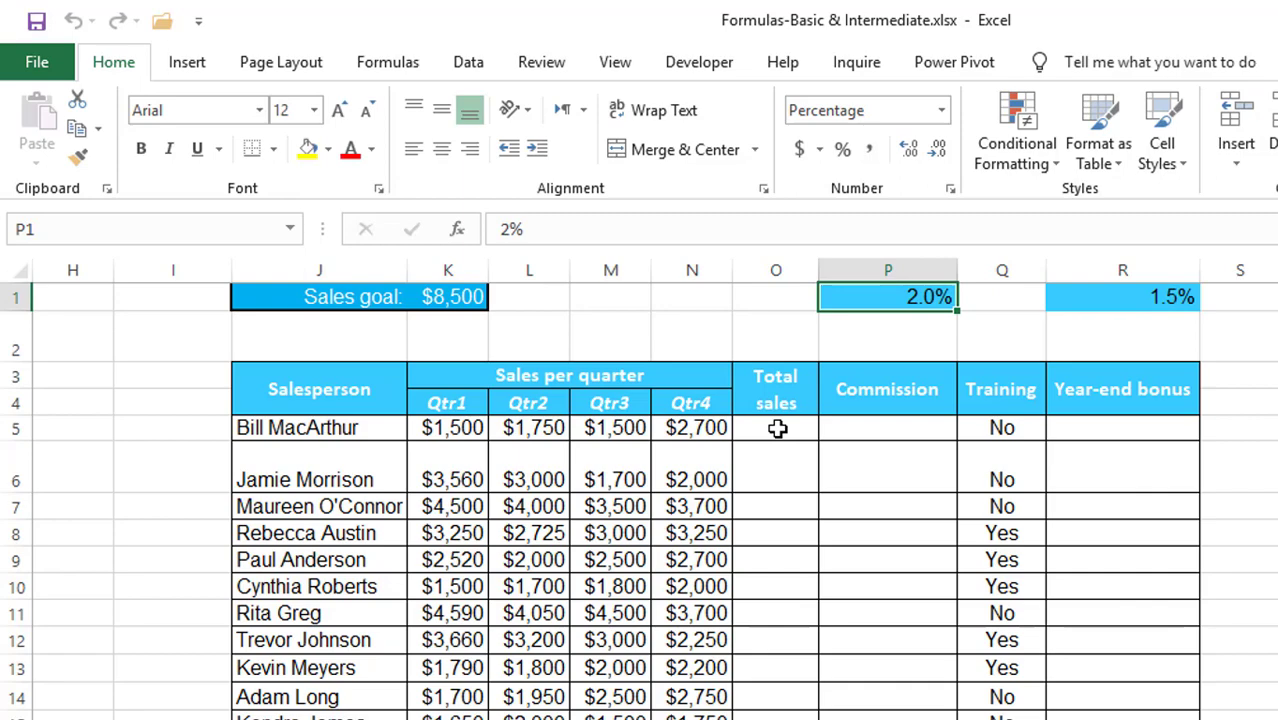
- AutoSum each row's quarters into O5:O19 as =SUM(K5:N5) and widen column O to show totals
left_click_drag(777, 428, 770, 613)
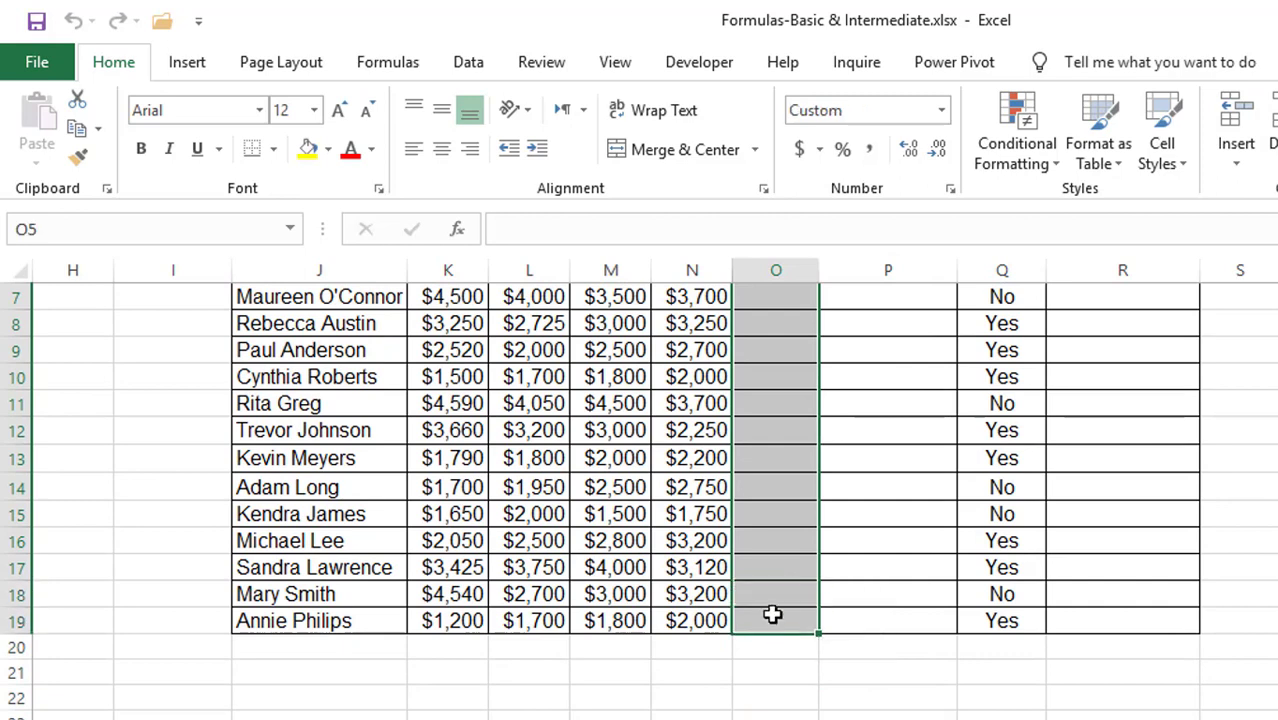
scroll(790, 522, "up", 2)
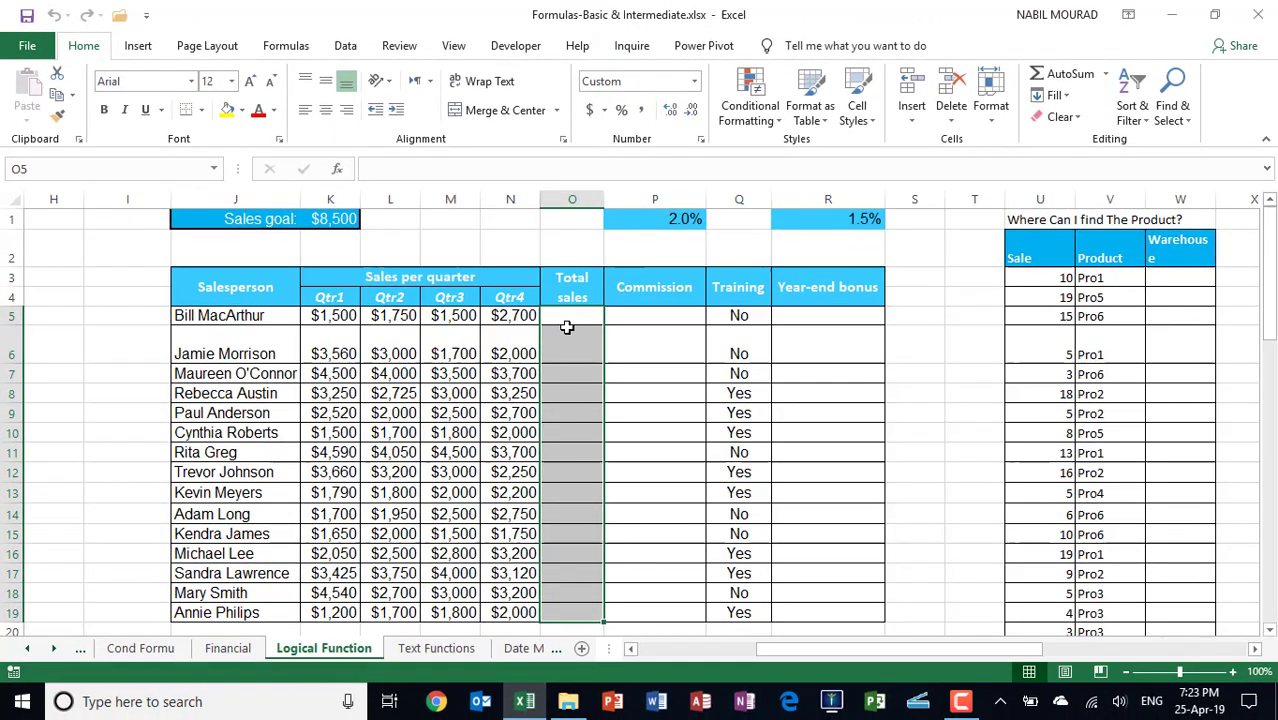
left_click(1070, 74)
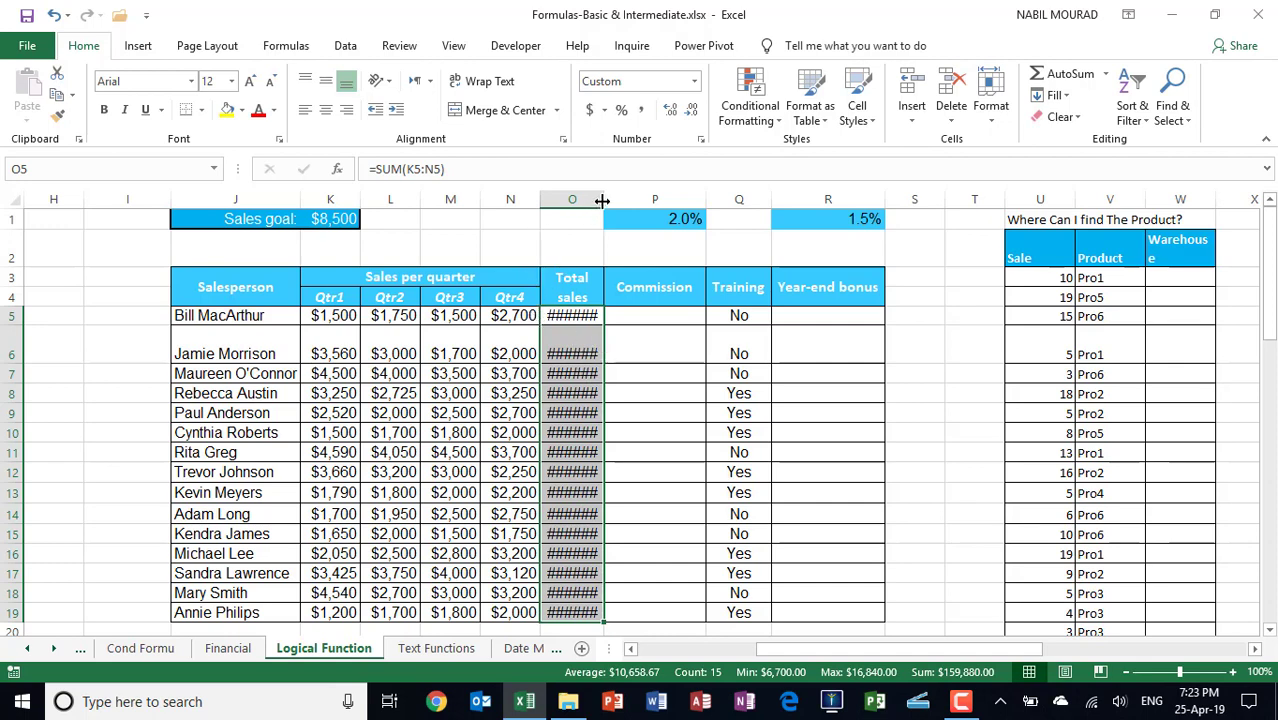
left_click_drag(602, 201, 622, 200)
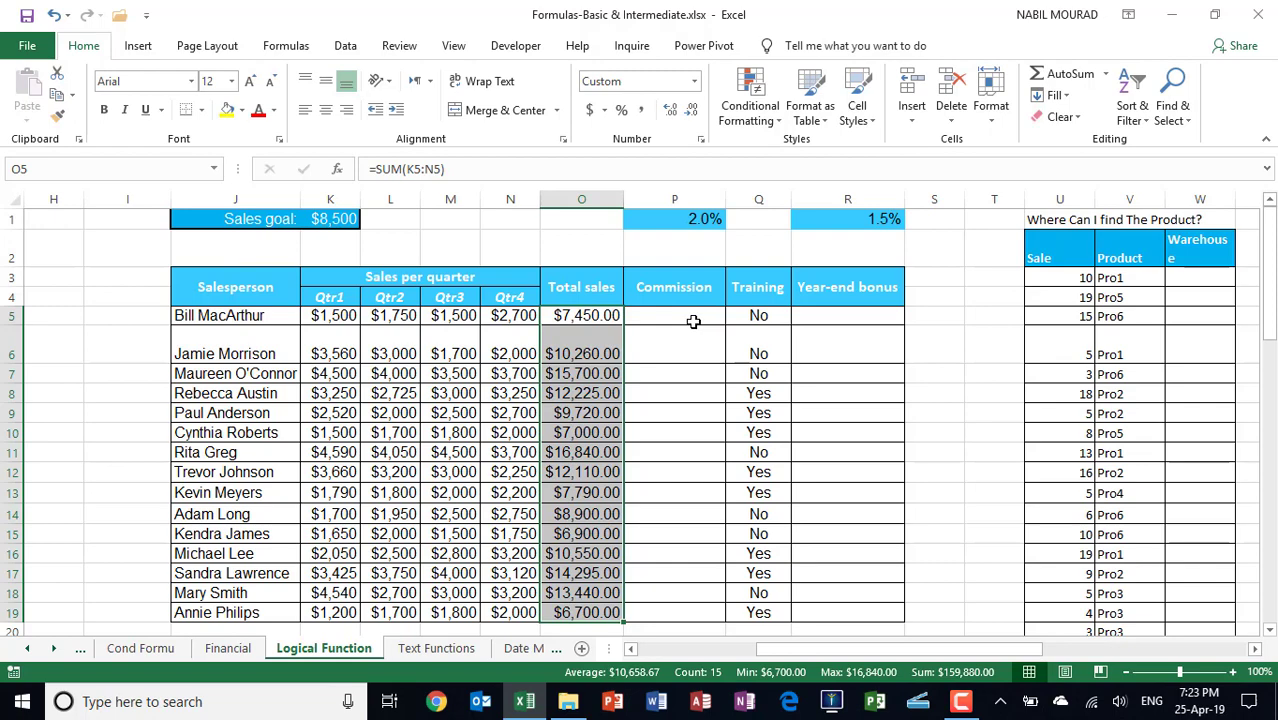
- With P5:P19 selected, begin the formula =IF(O5>=K1 comparing total sales to the $8,500 goal
left_click_drag(695, 321, 715, 455)
scroll(705, 445, "up", 2)
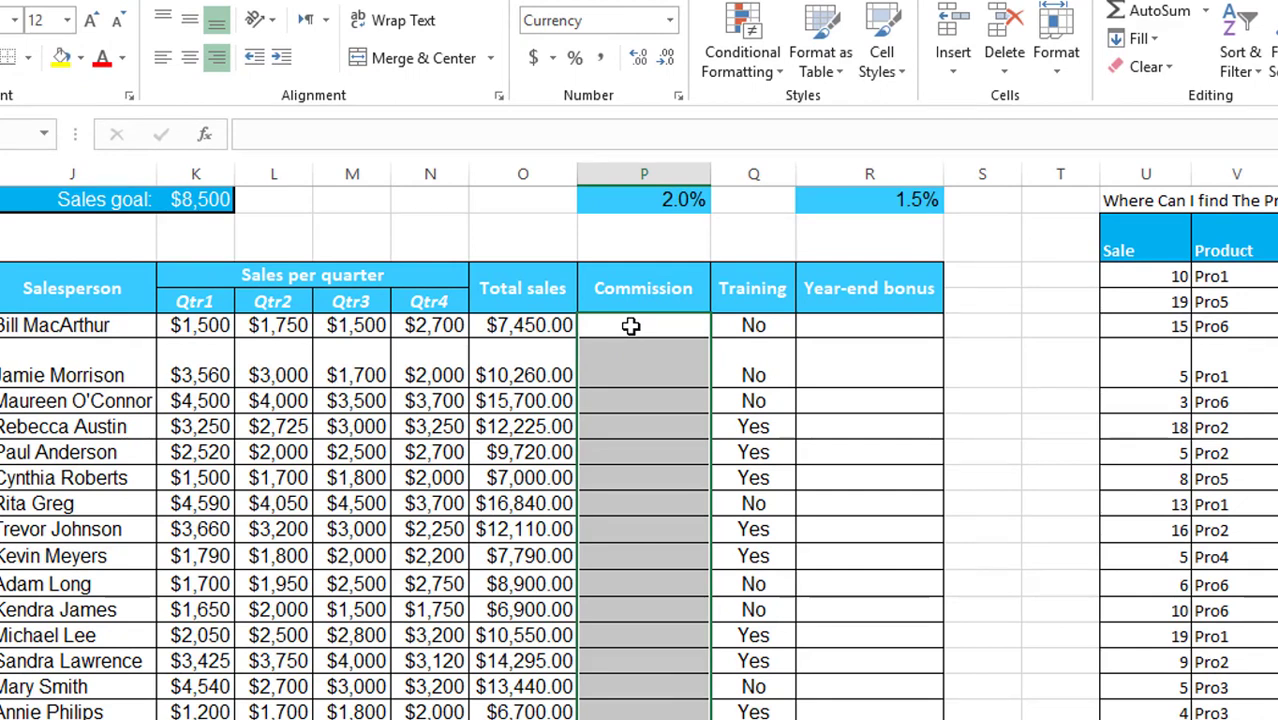
type("=if")
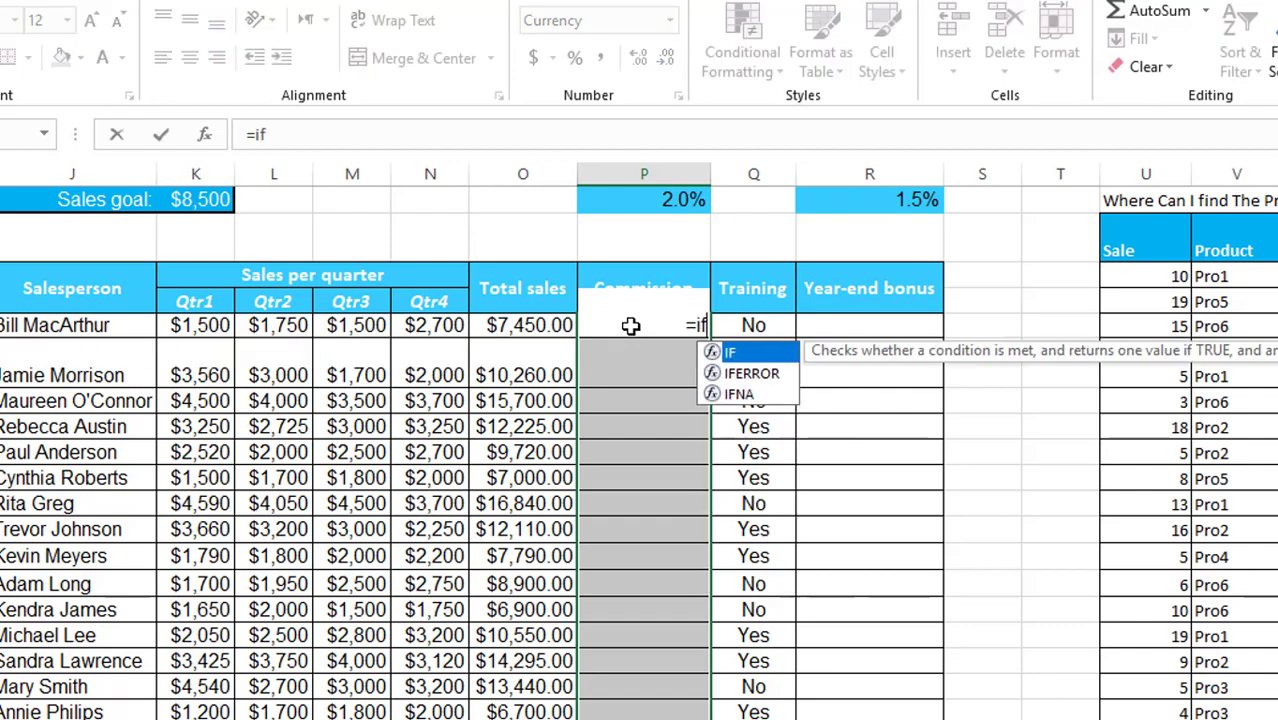
key("Tab")
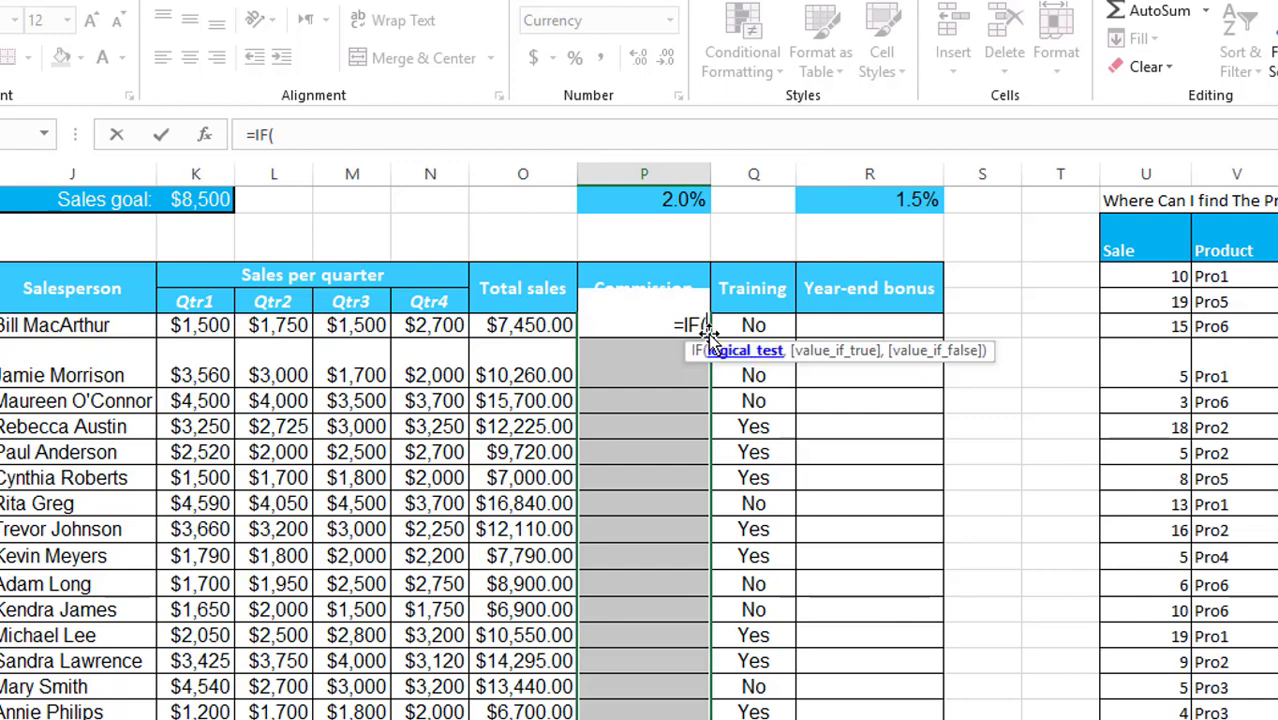
left_click(540, 328)
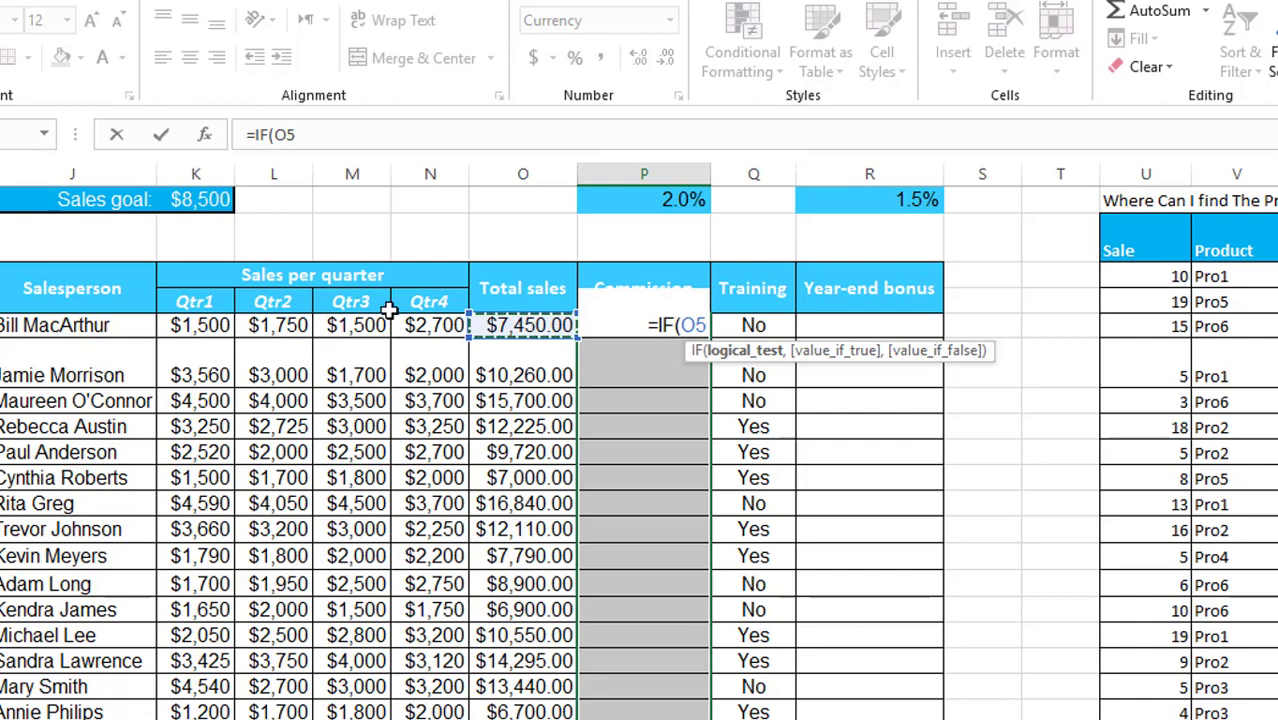
type(">")
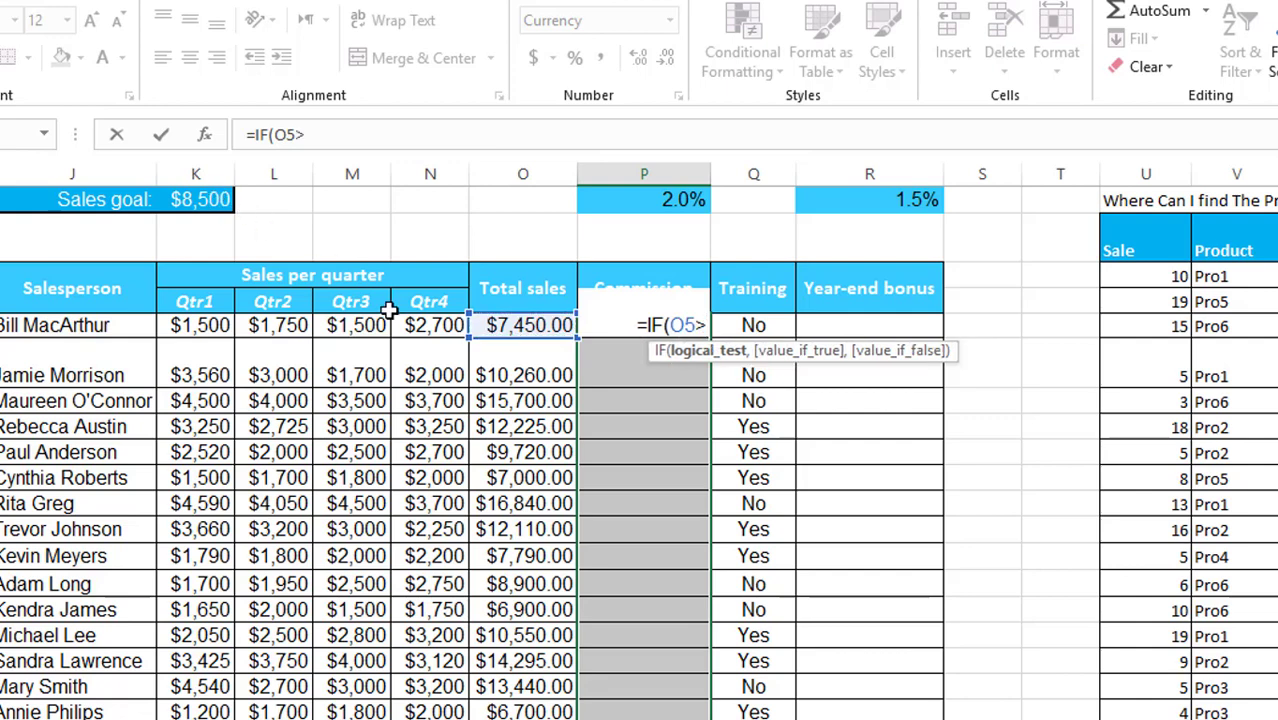
type("=")
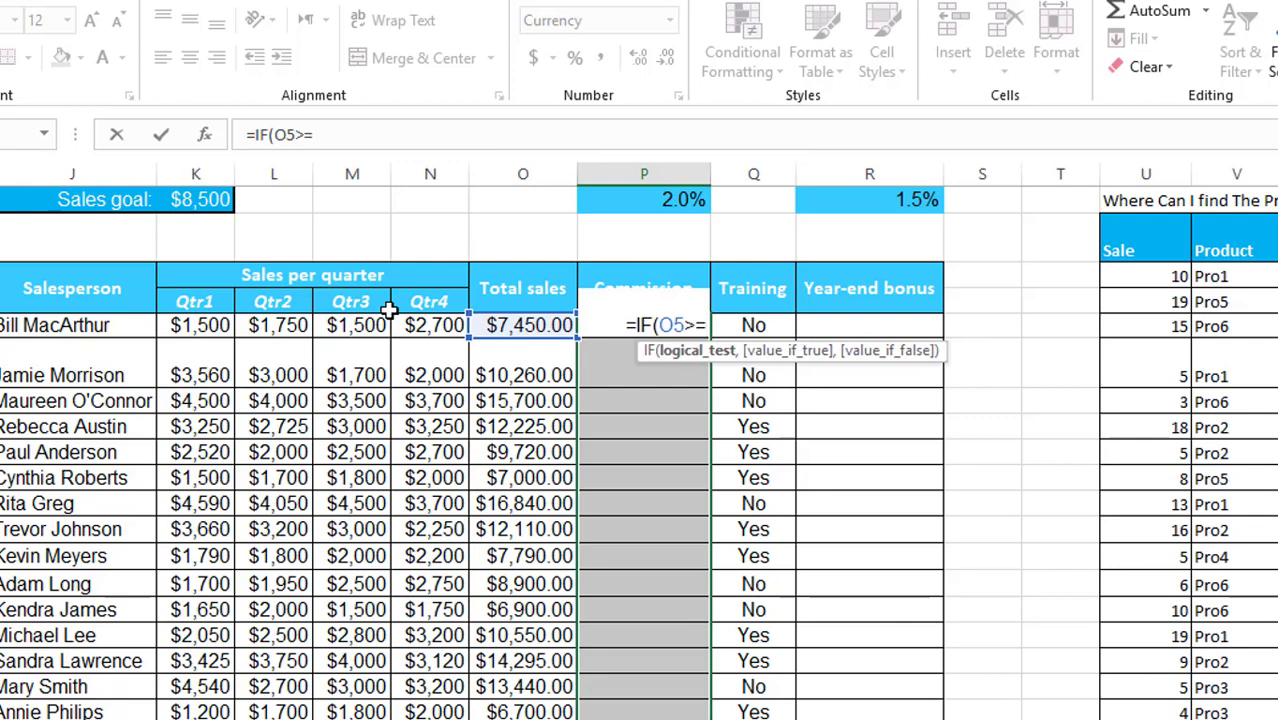
left_click(200, 201)
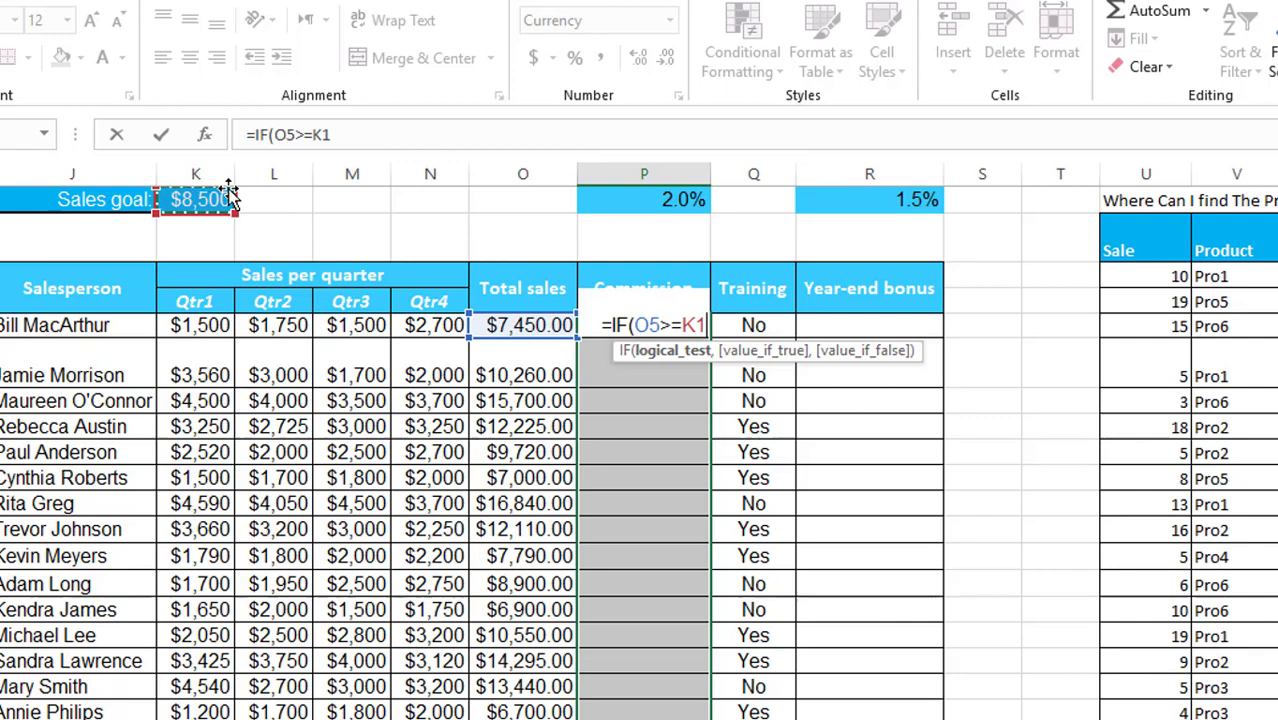
- Extend the formula to =IF(O5>=$K$1,O5*$P$1 with the goal and rate references absolute
key("F4")
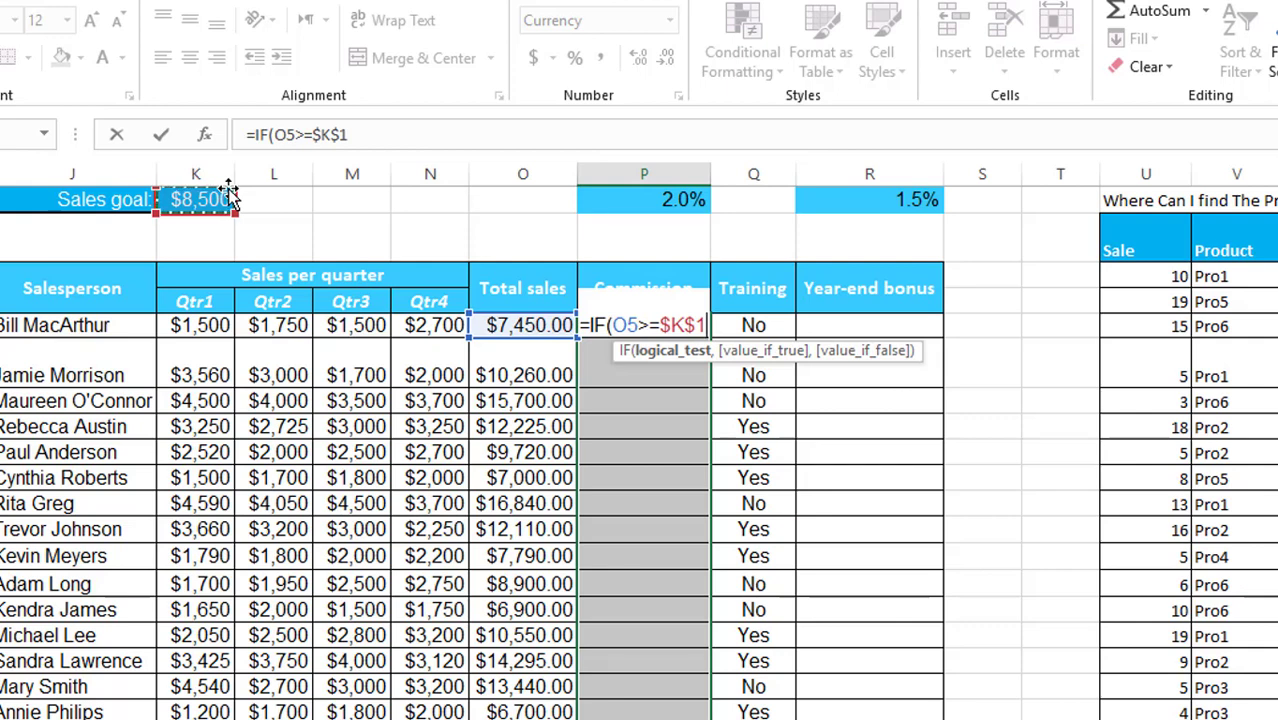
type(",")
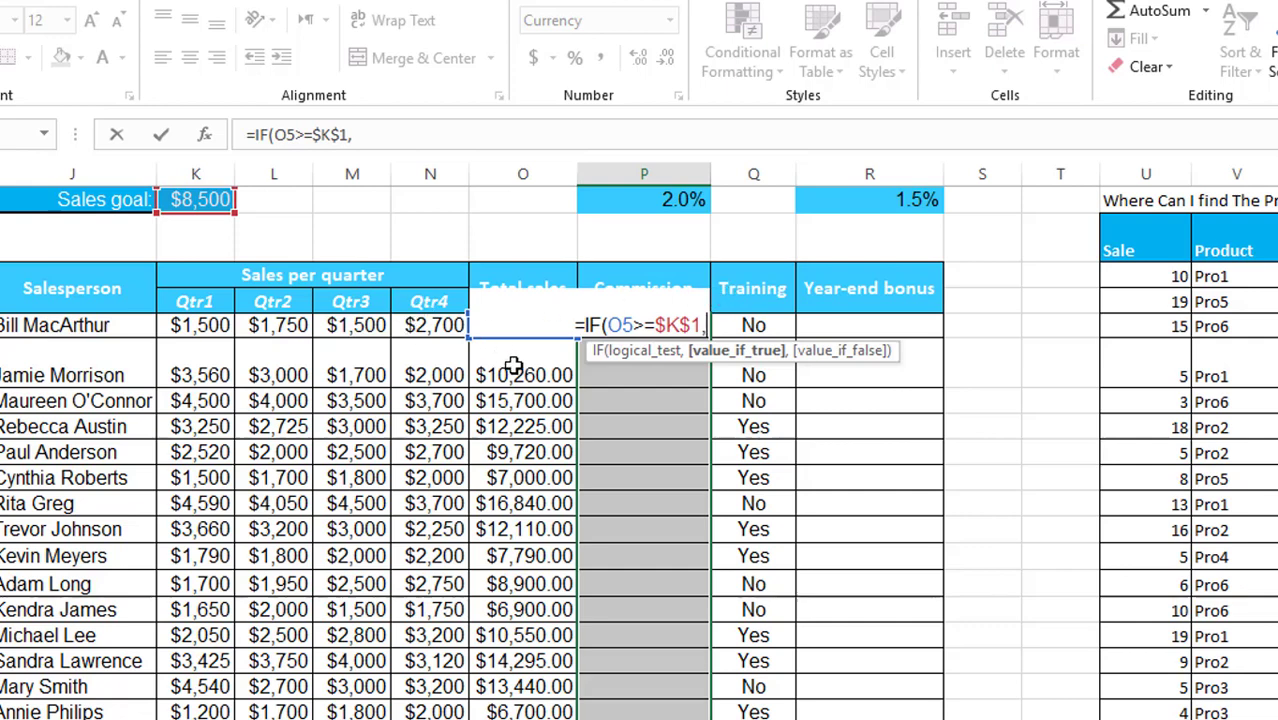
left_click(513, 367)
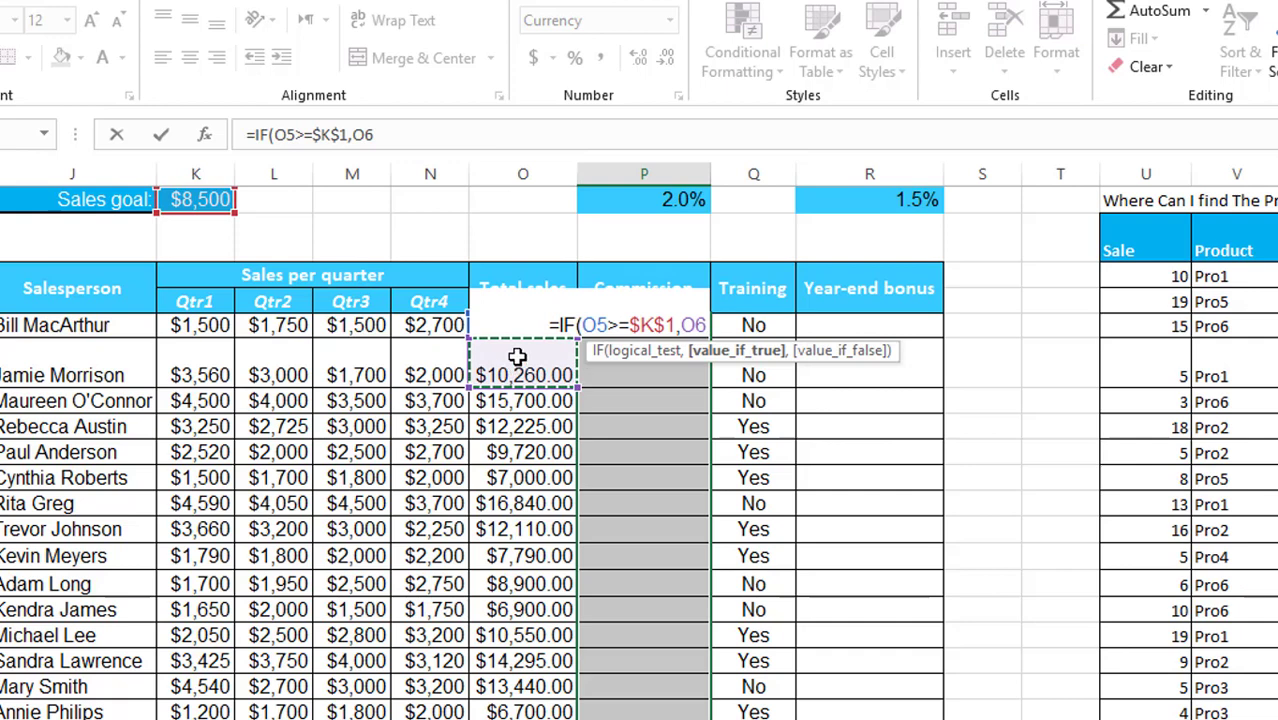
key("Up")
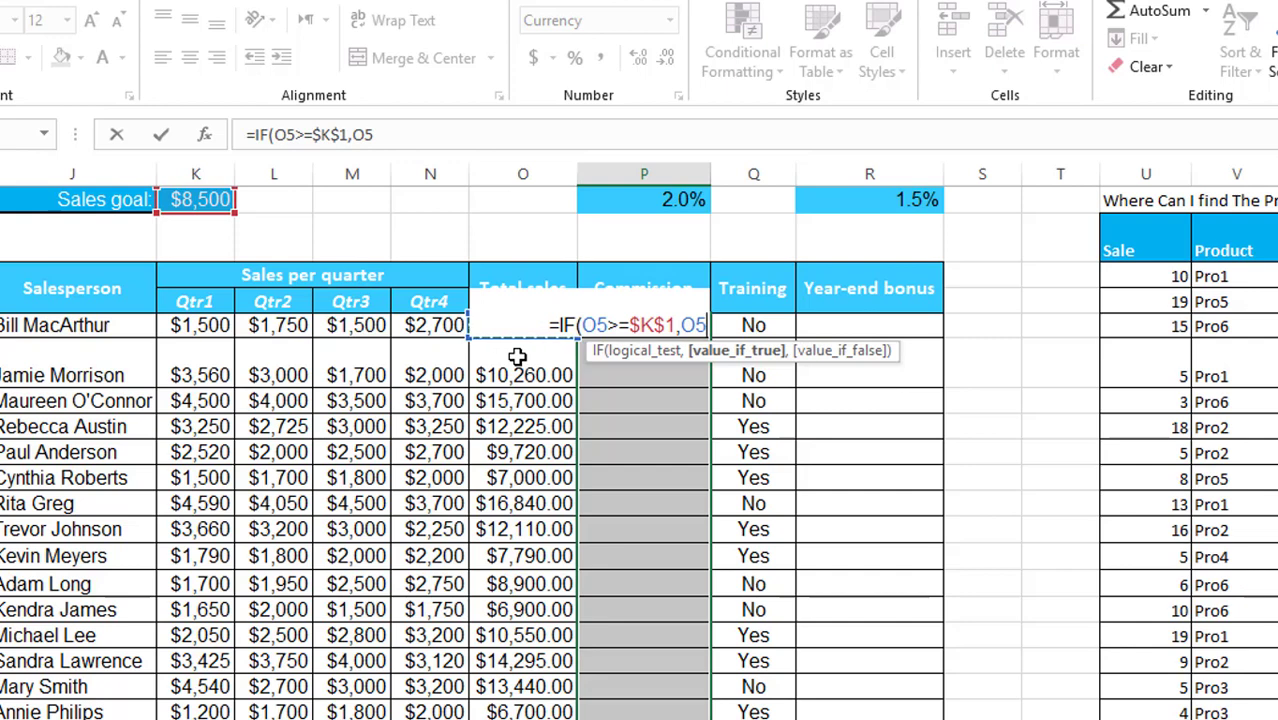
type("*")
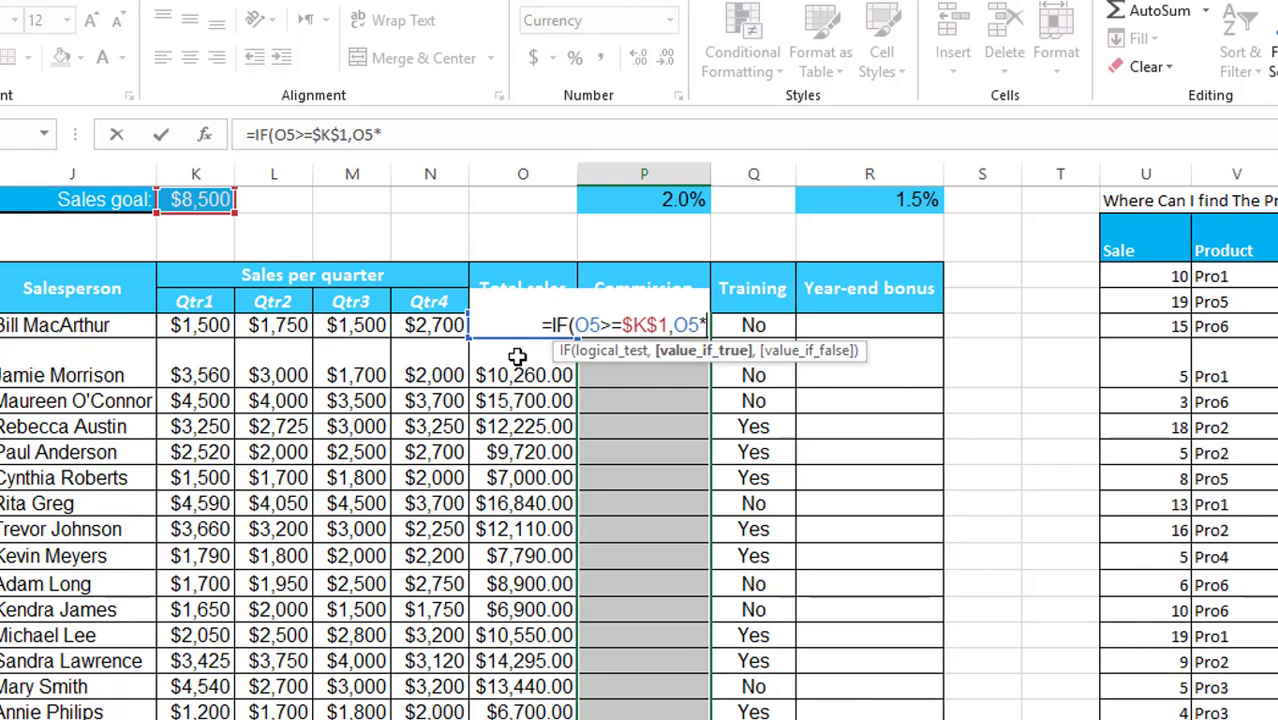
left_click(675, 201)
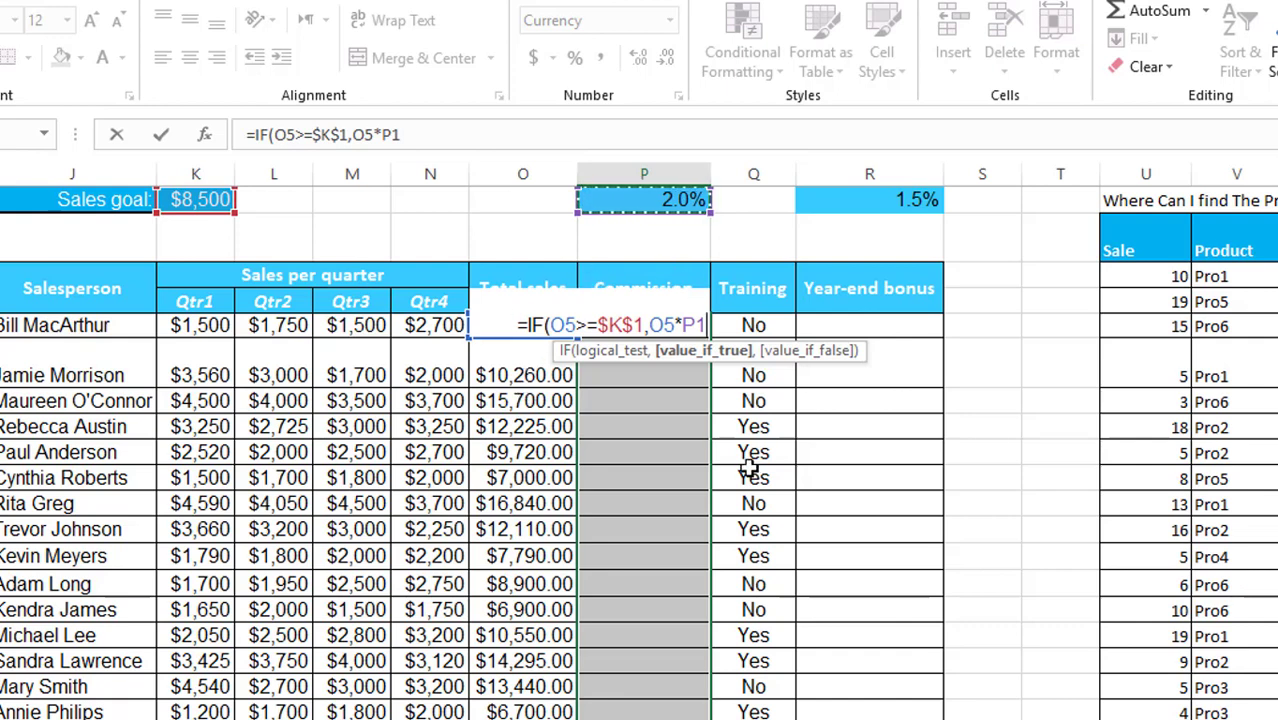
key("F4")
key("F4")
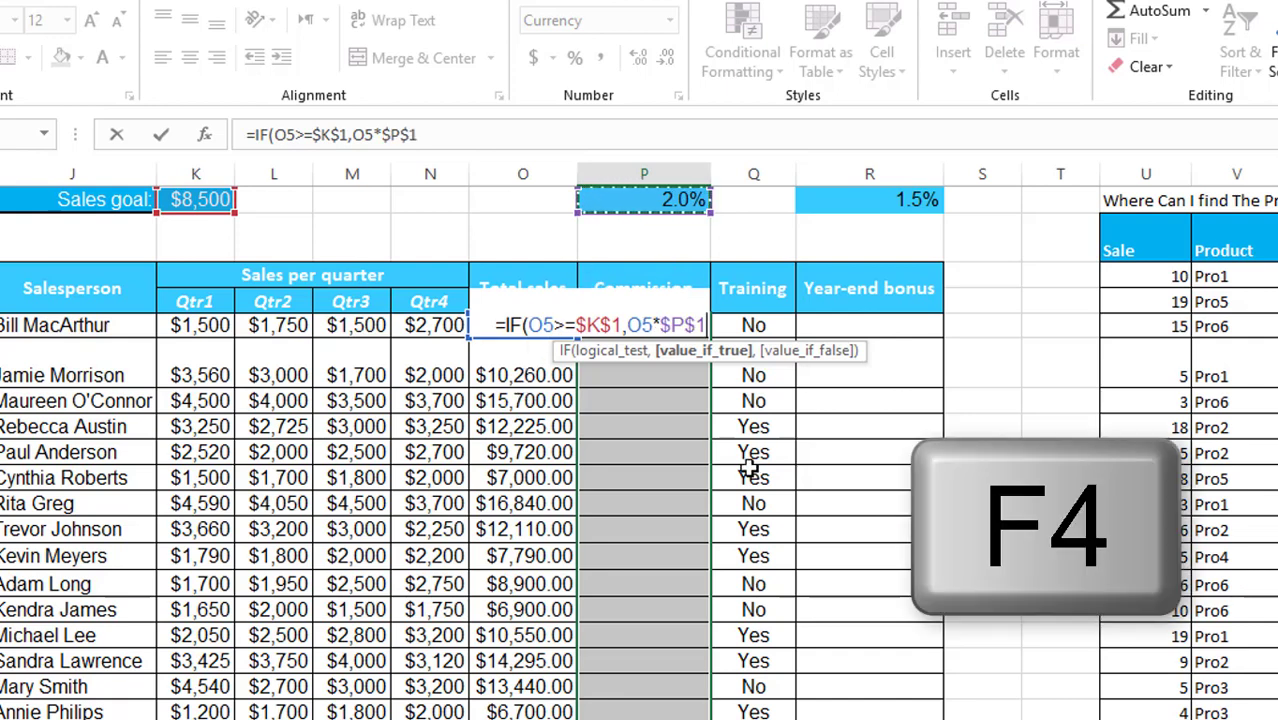
- Add the false case "You Need Training" and close the IF formula
type(",")
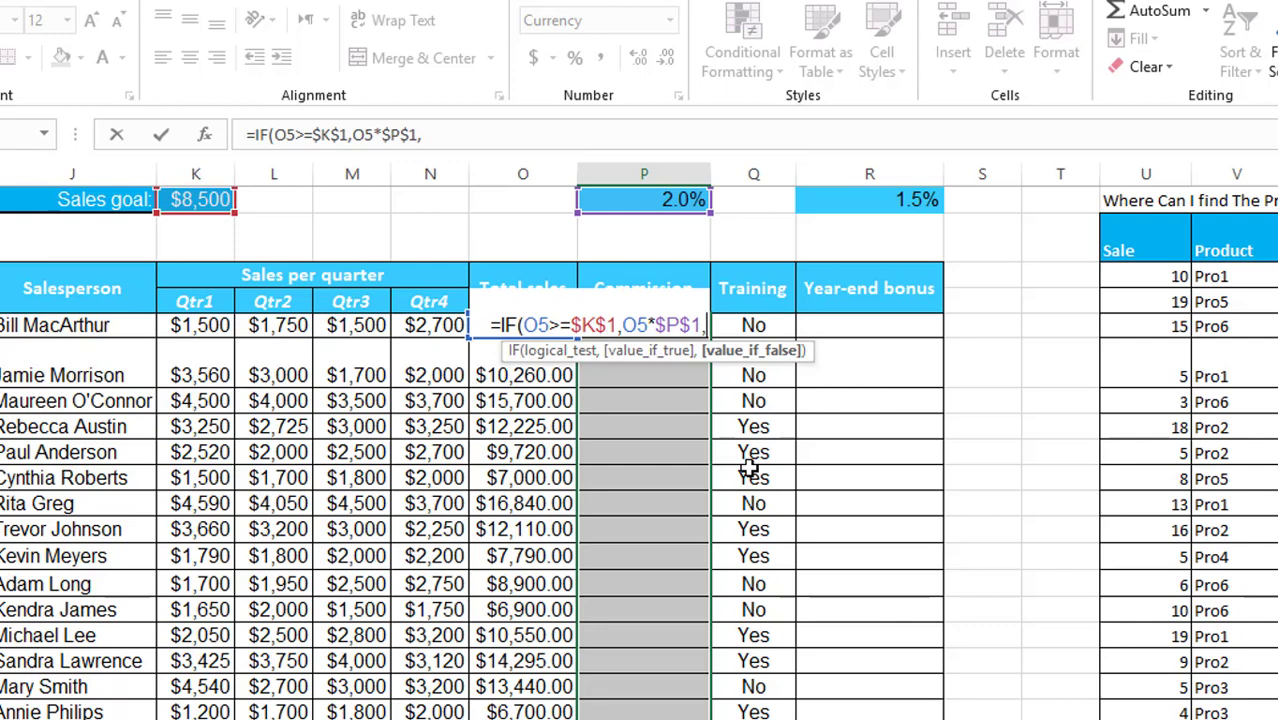
type("\"")
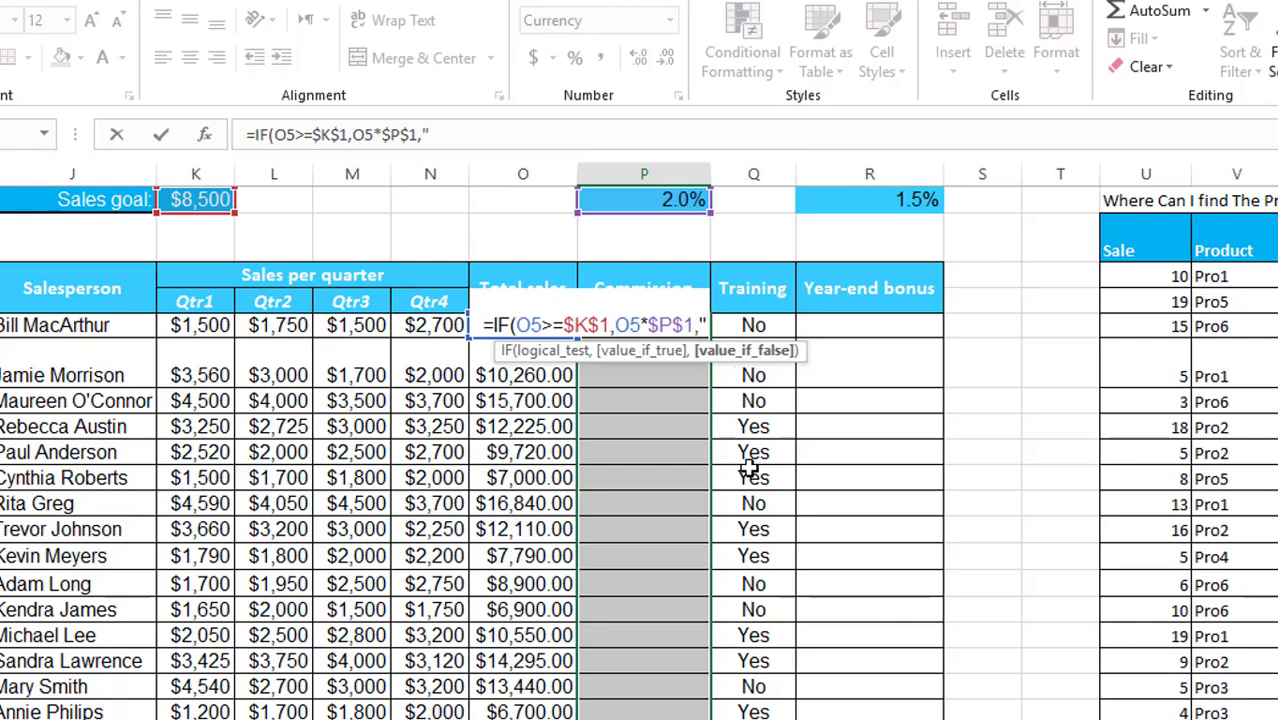
type("You Need")
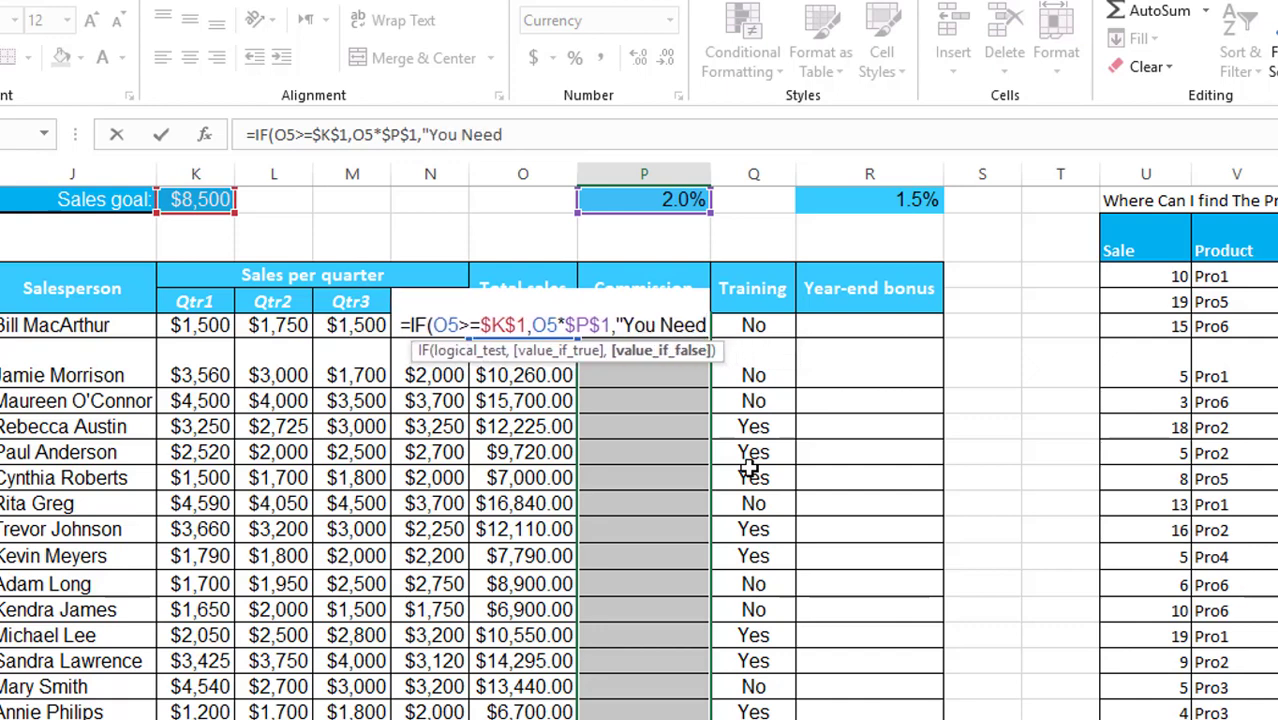
type(" Training\"")
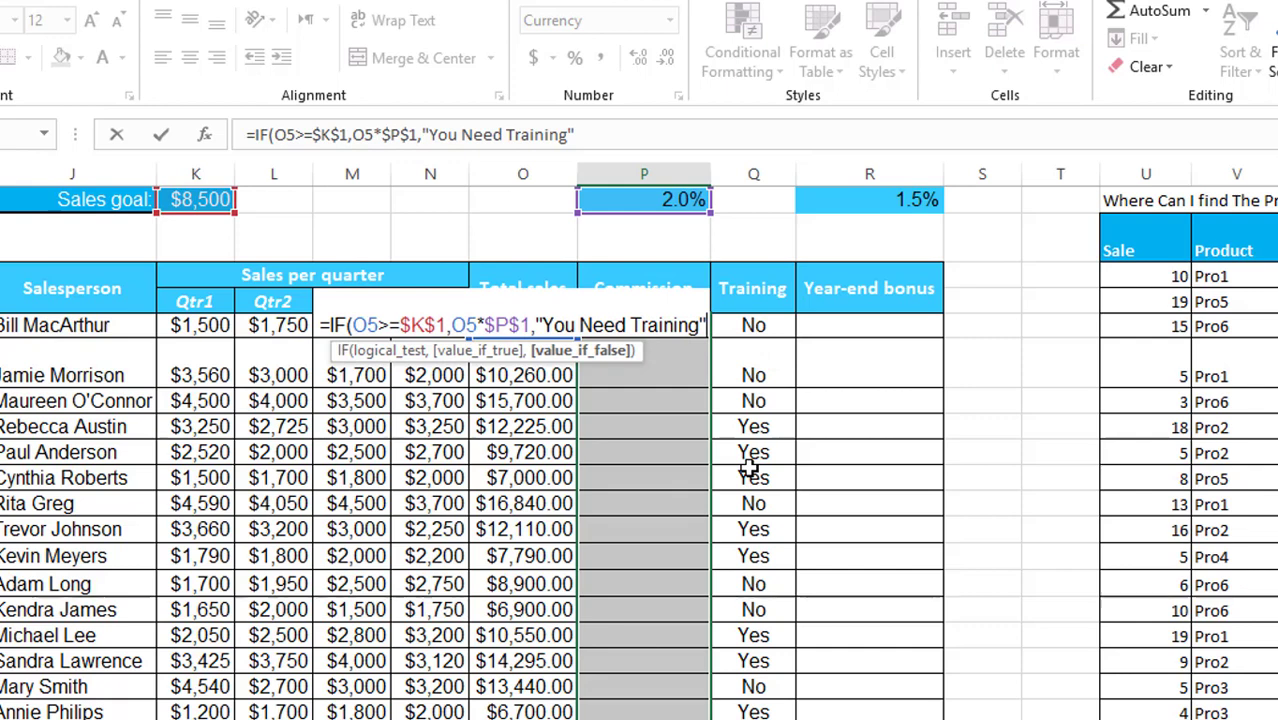
type(")")
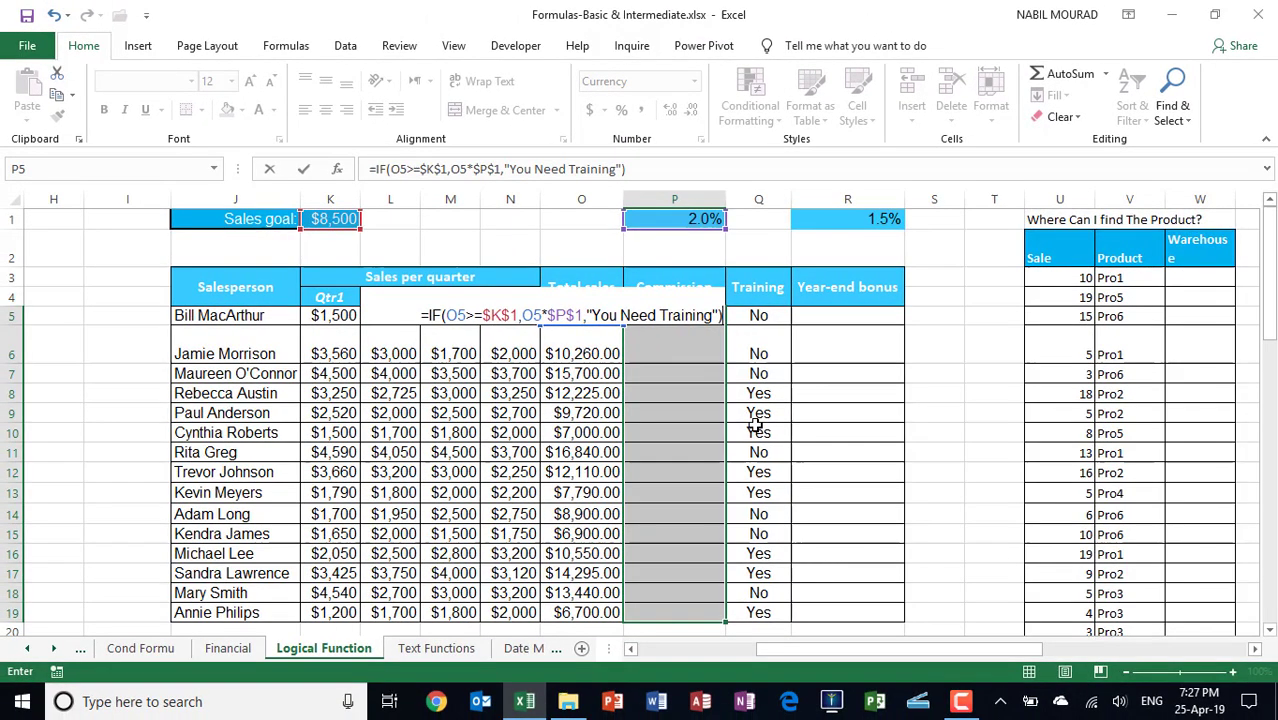
- Enter the IF formula into all Commission cells P5:P19 at once with Ctrl+Enter
key("ctrl+Return")
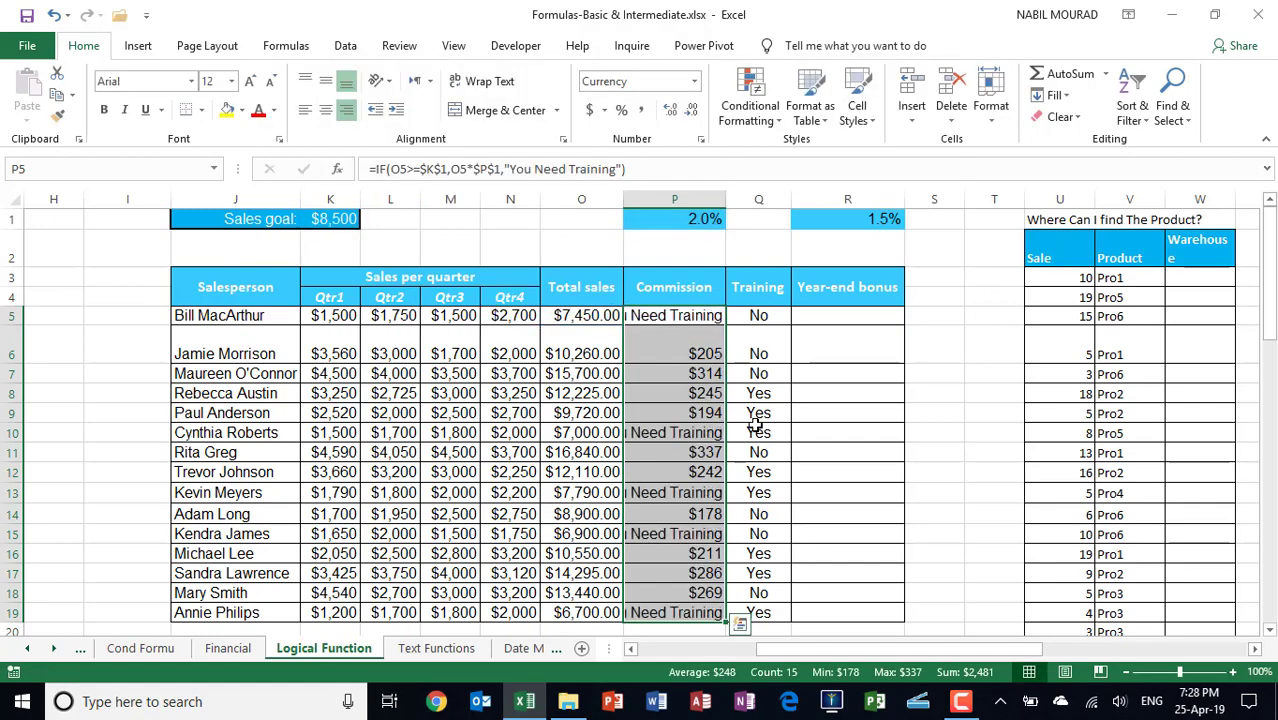